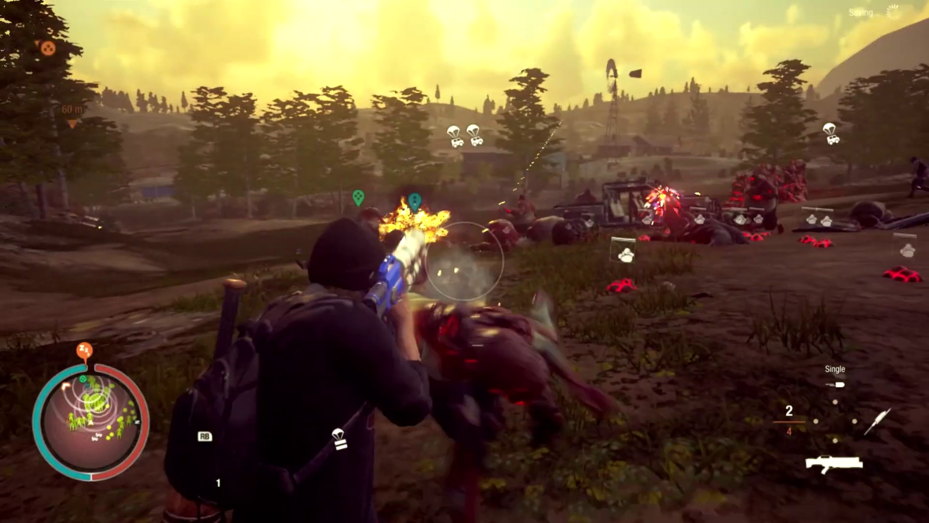
click(464, 260)
click(464, 260)
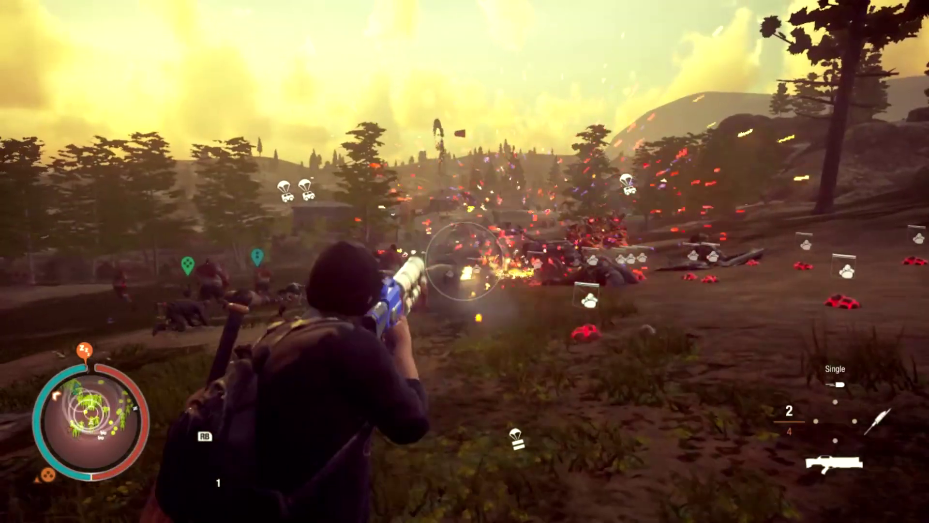
click(464, 261)
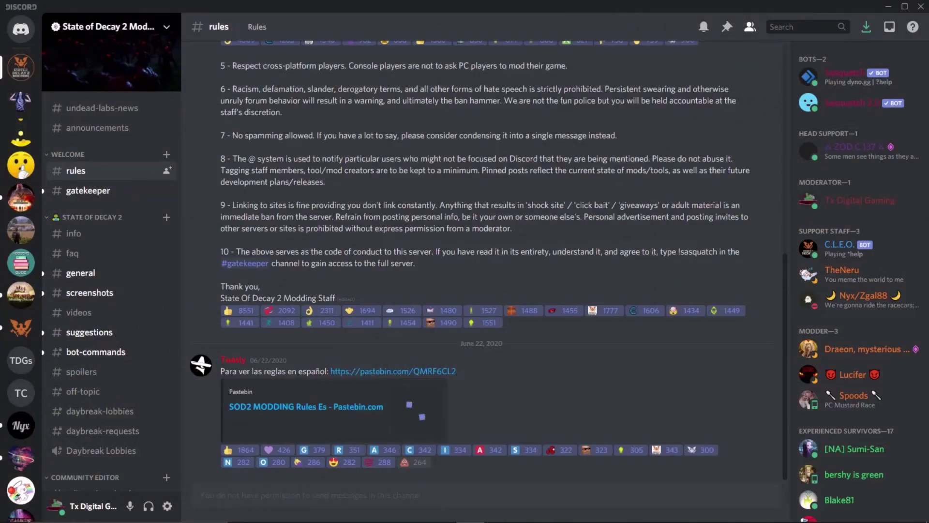
Look over the server rules, then open the basic-modding-information channel and read the instructions for dumping the game files
scroll(481, 261, up, 8)
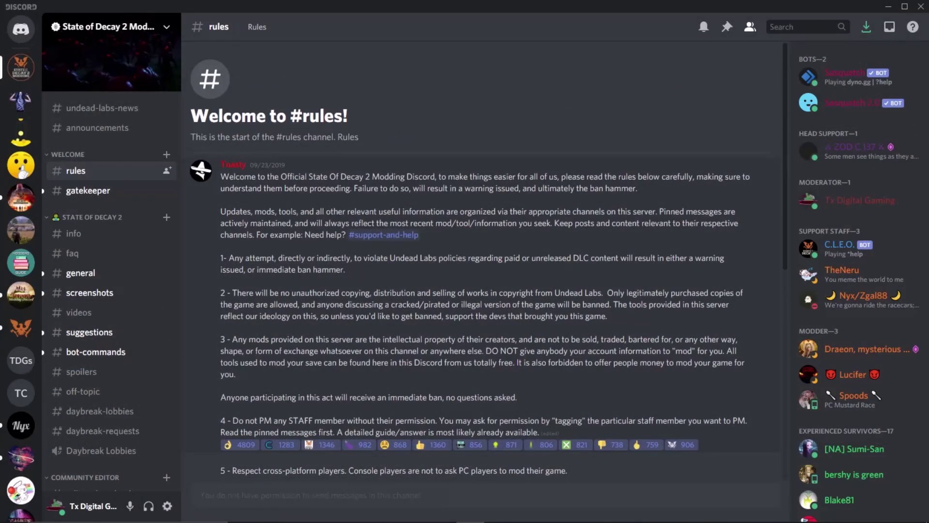
scroll(481, 262, down, 5)
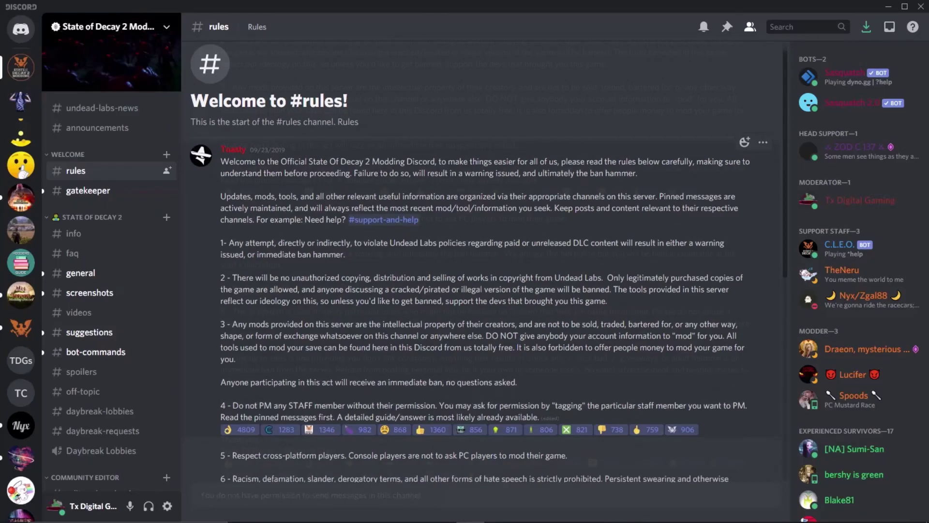
scroll(481, 261, up, 5)
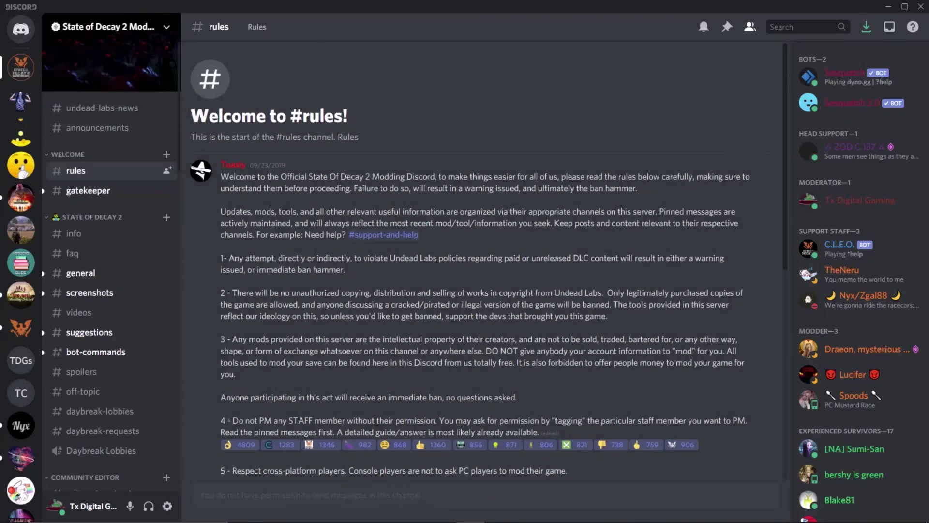
scroll(112, 261, down, 7)
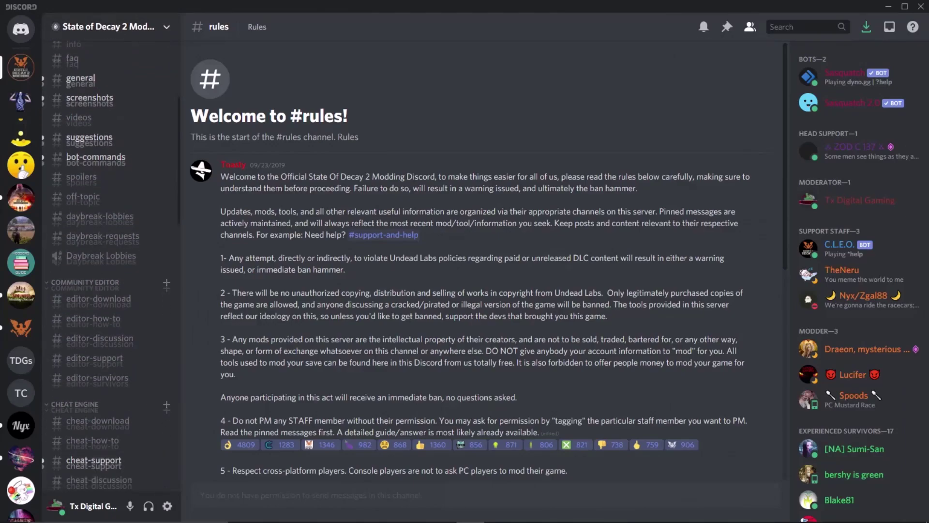
scroll(111, 261, down, 5)
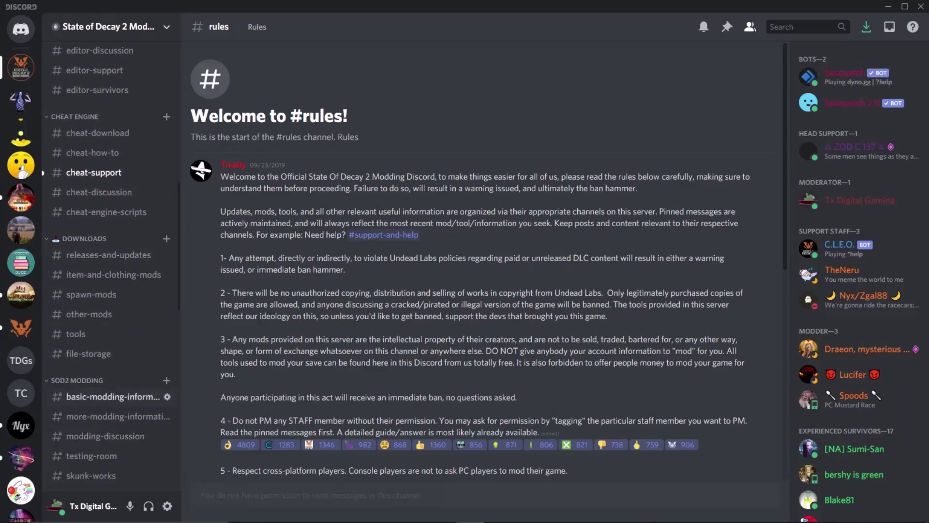
click(111, 396)
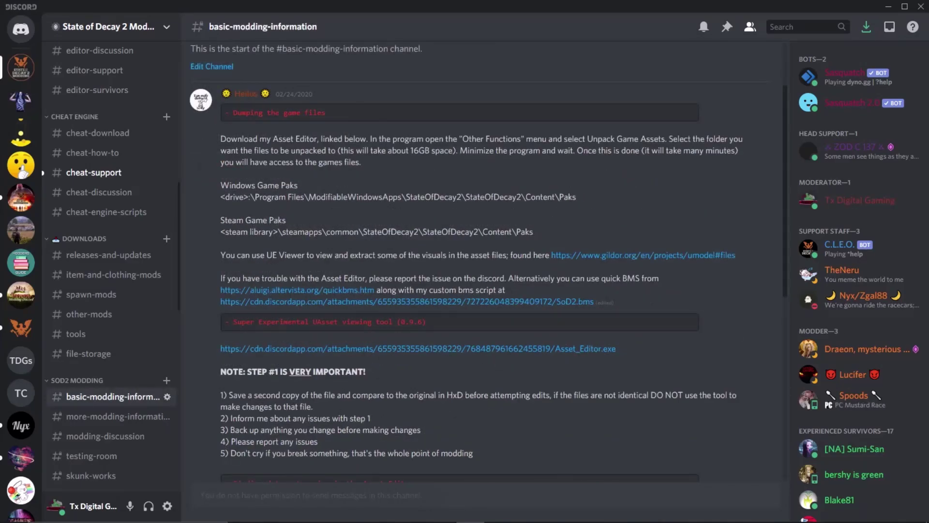
scroll(484, 261, up, 8)
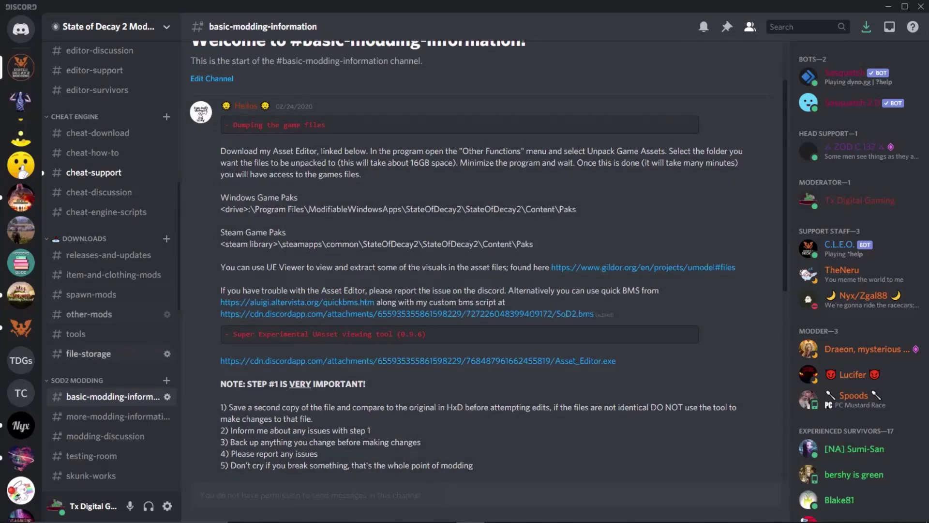
Switch to File Explorer and create a folder named Dump Windows on the Windows (C:) drive
mouse_move(228, 522)
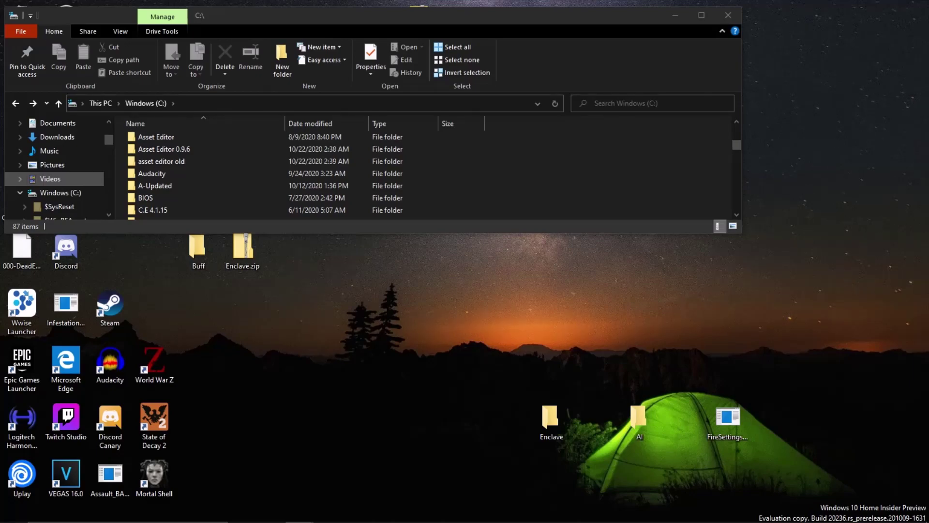
scroll(58, 178, down, 2)
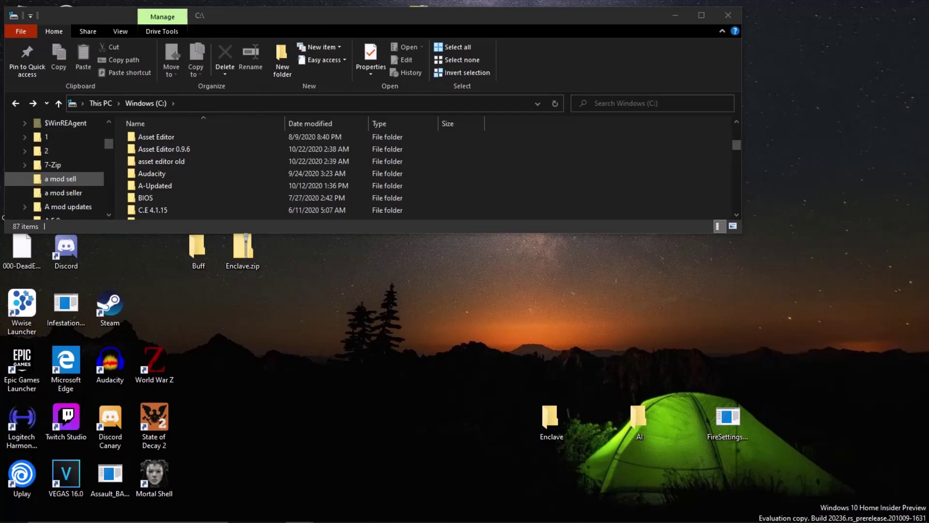
scroll(58, 165, up, 2)
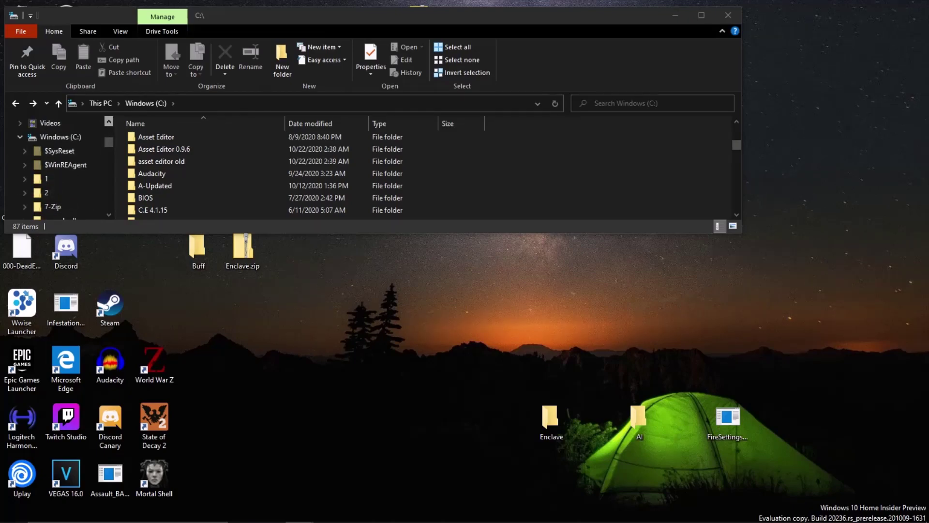
scroll(58, 165, up, 1)
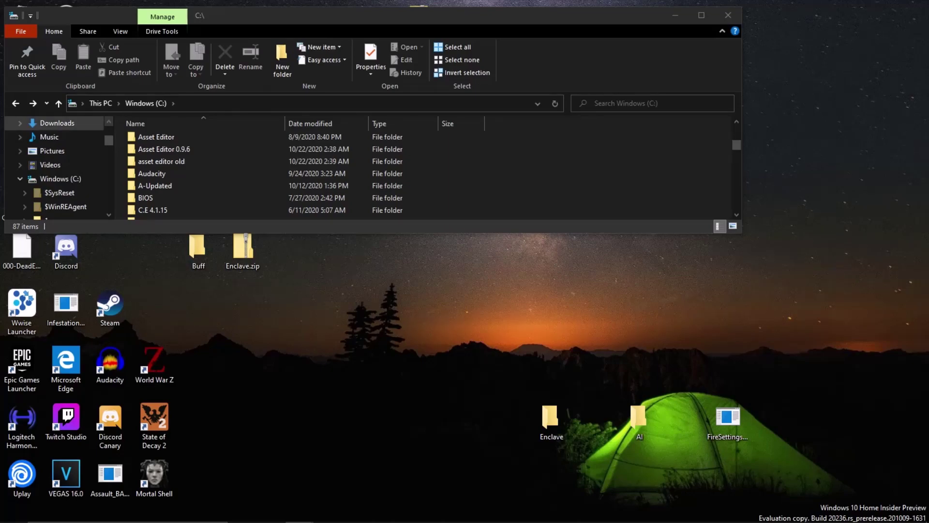
right_click(72, 179)
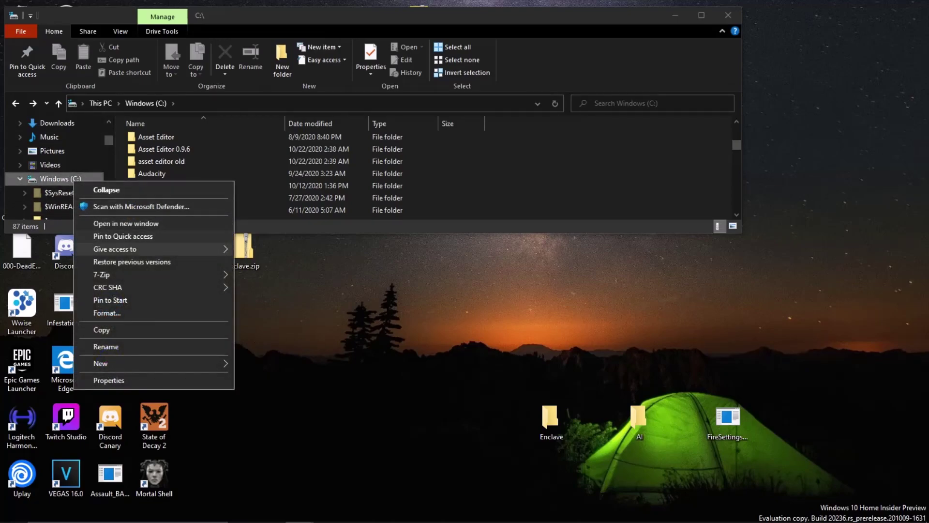
mouse_move(145, 363)
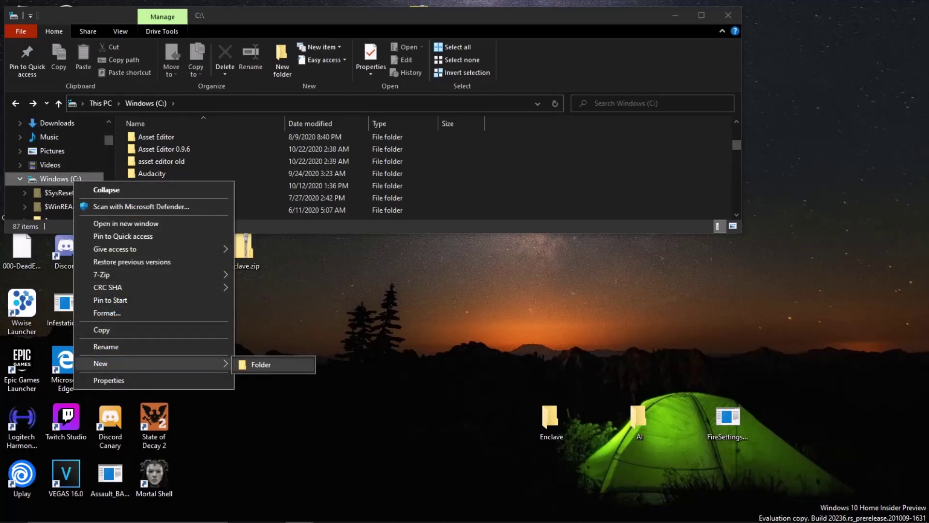
click(261, 364)
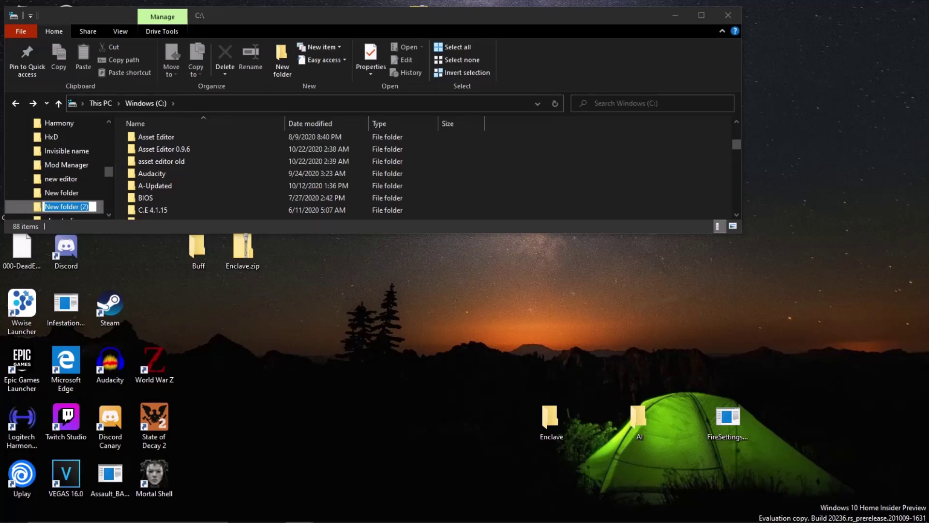
text(Dum)
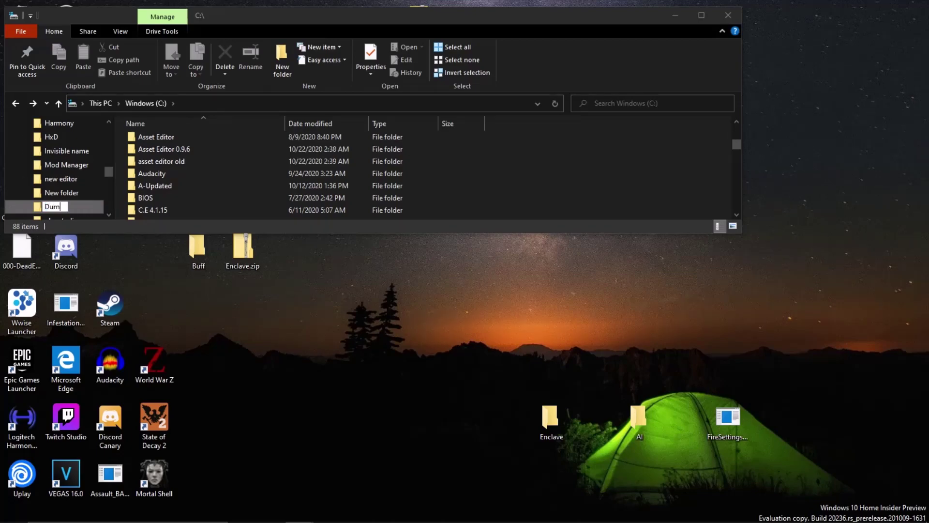
text(p Windows)
key(Escape)
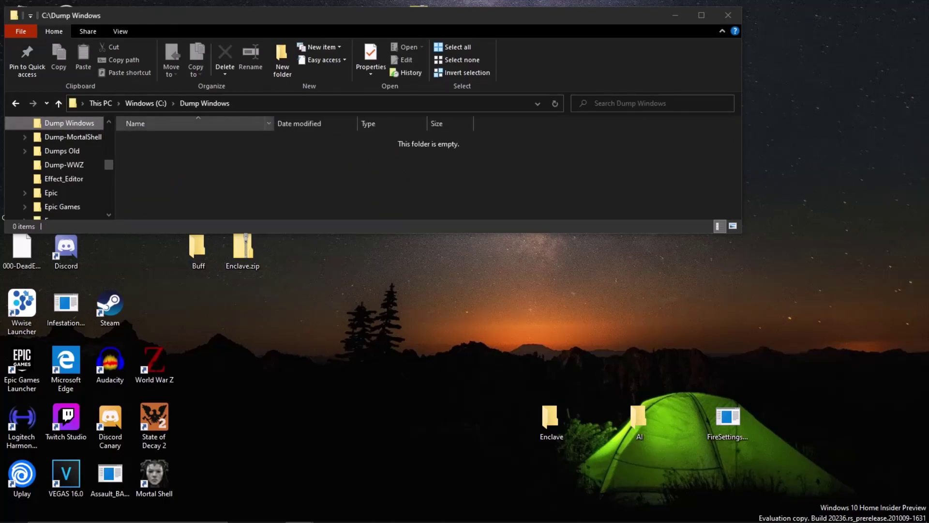
Run Asset_Editor.exe from the C:\Asset Editor 0.9.6 folder as administrator
mouse_move(300, 511)
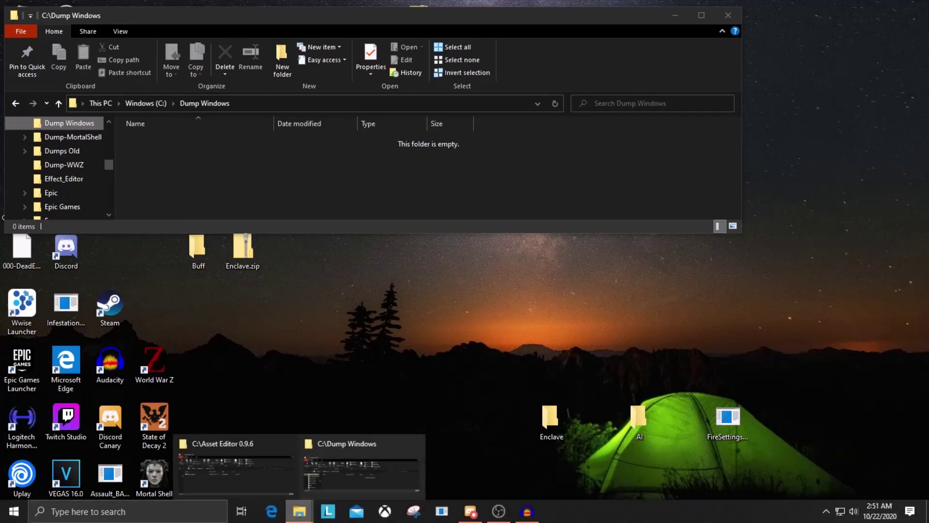
click(237, 466)
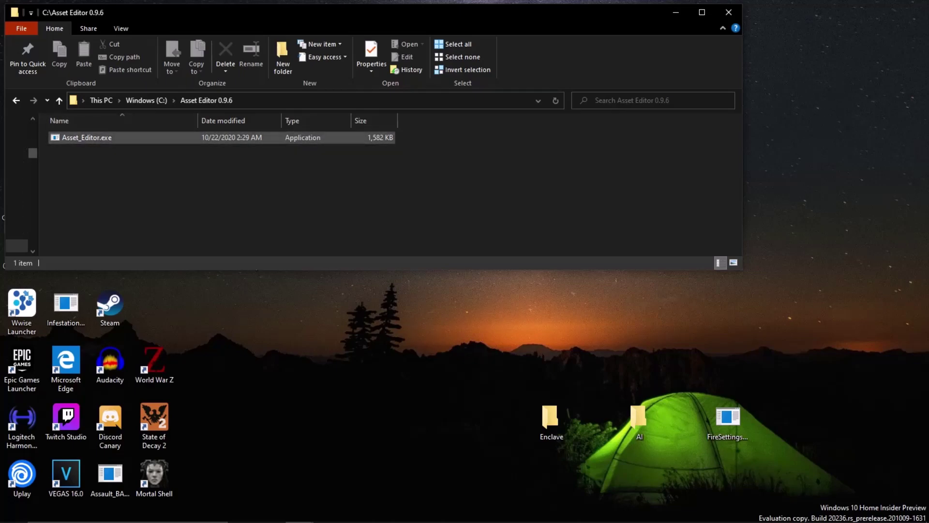
right_click(101, 139)
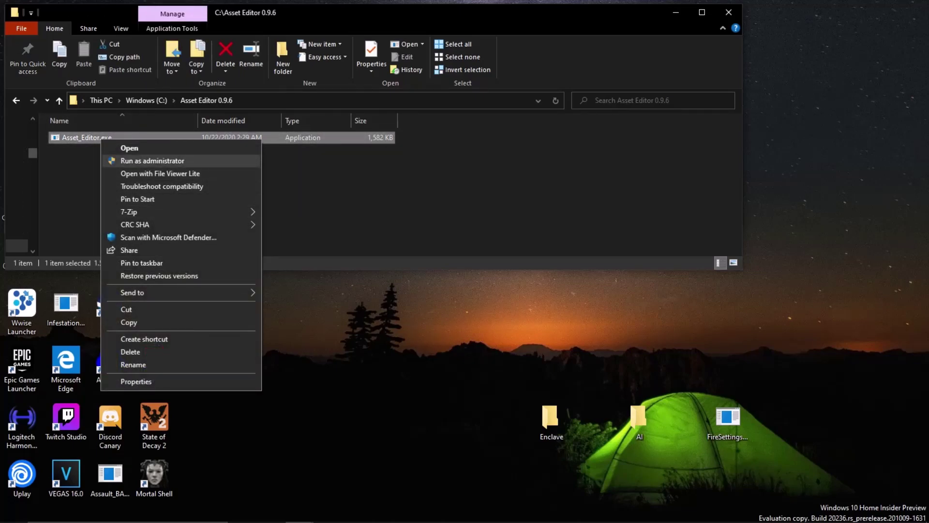
click(152, 161)
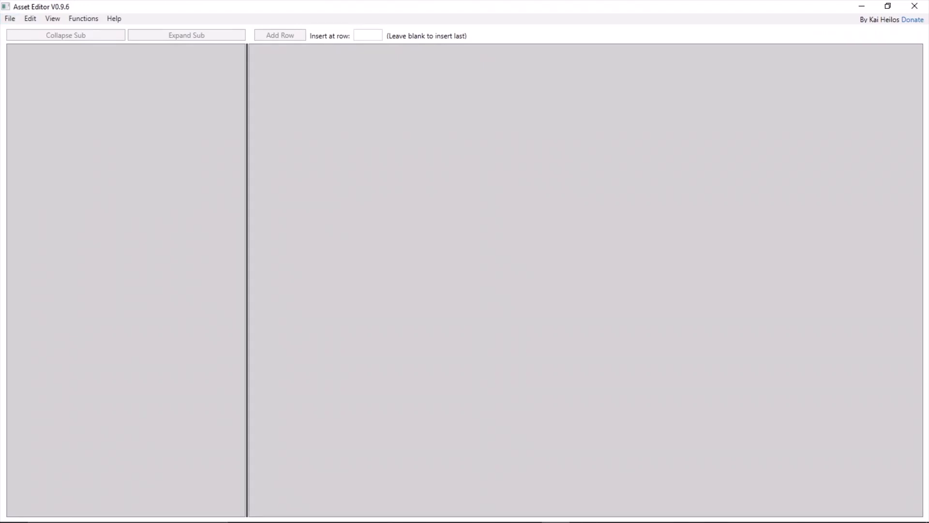
Start unpacking the game assets with C:\Program Files\ModifiableWindowsApps\StateOfDecay2\StateOfDecay2\Content\Paks as the location of the Pak files
click(84, 18)
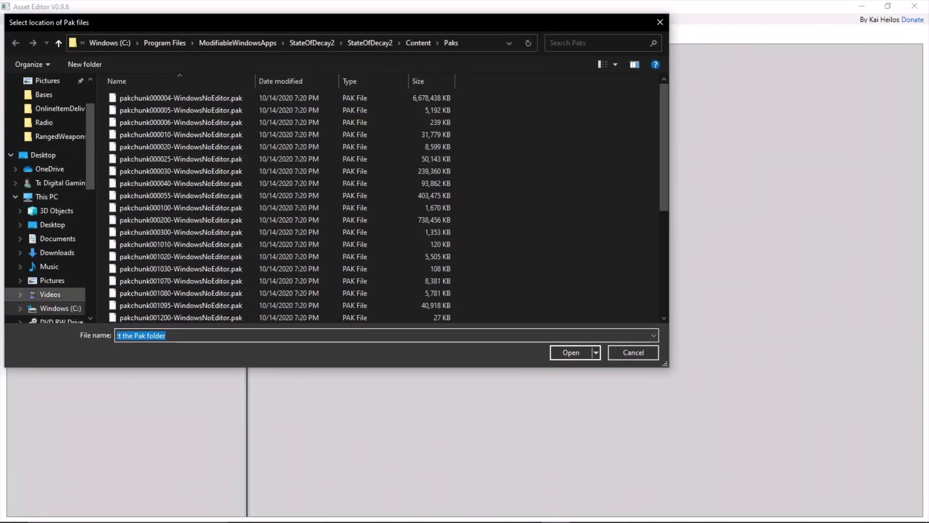
click(53, 308)
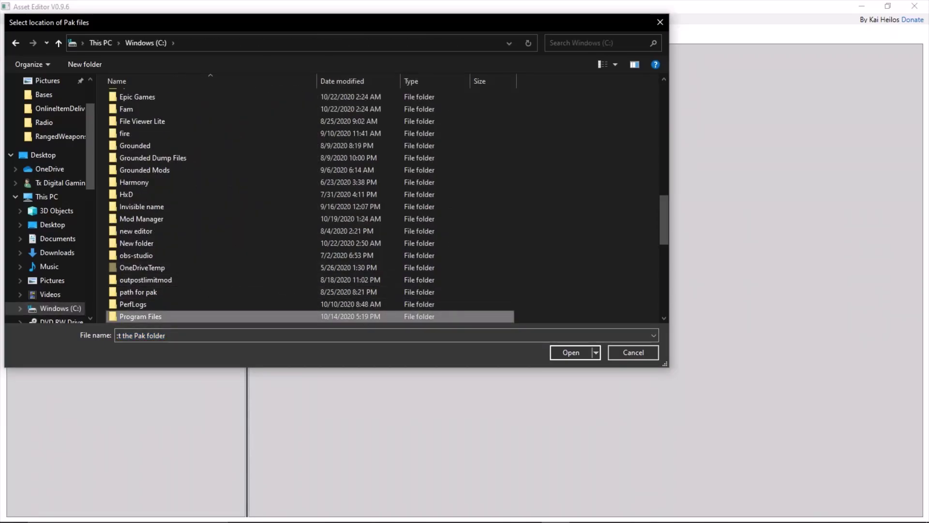
double_click(141, 316)
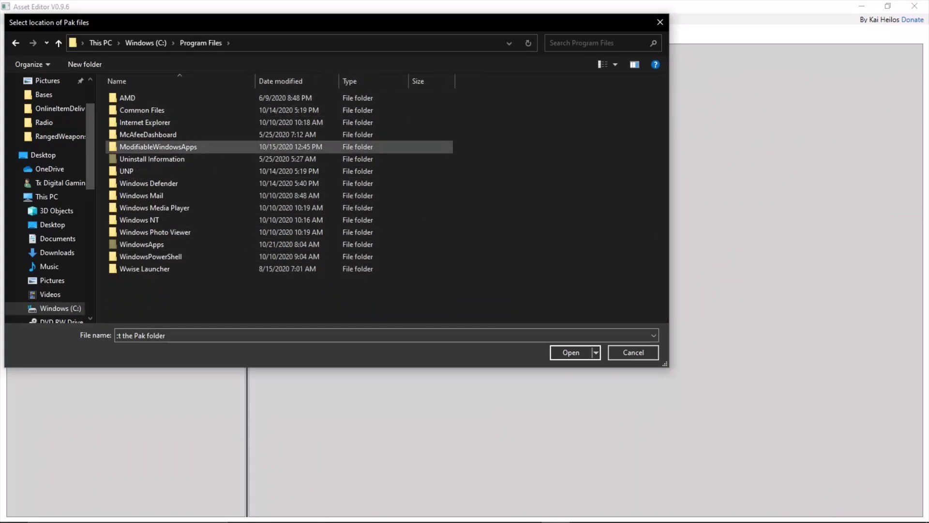
double_click(158, 147)
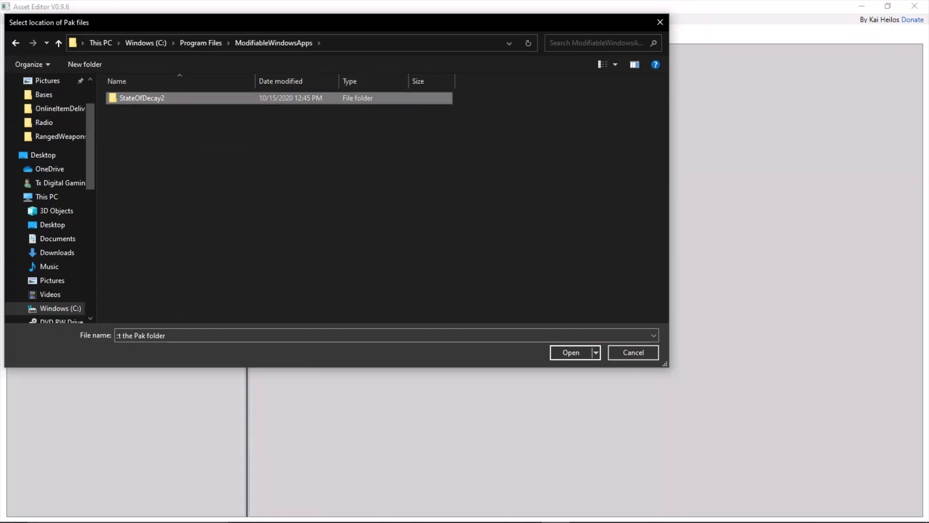
double_click(146, 98)
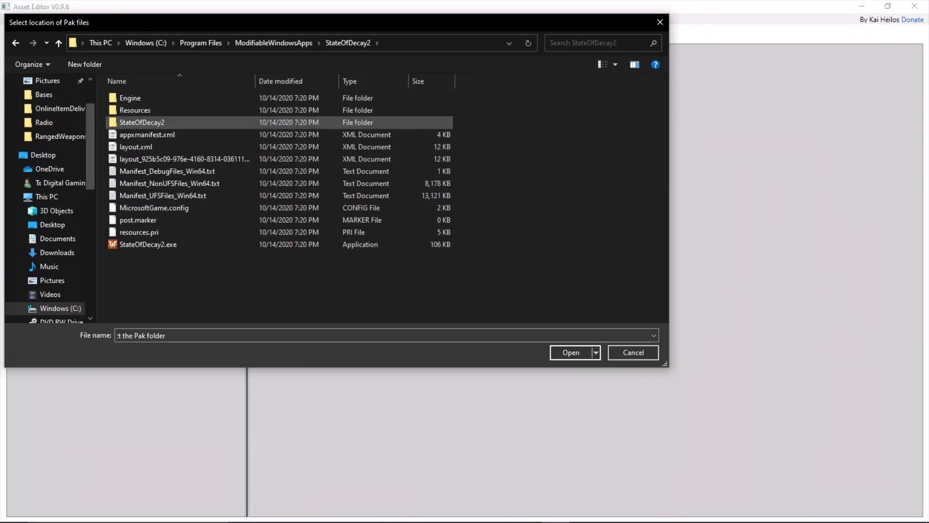
double_click(142, 122)
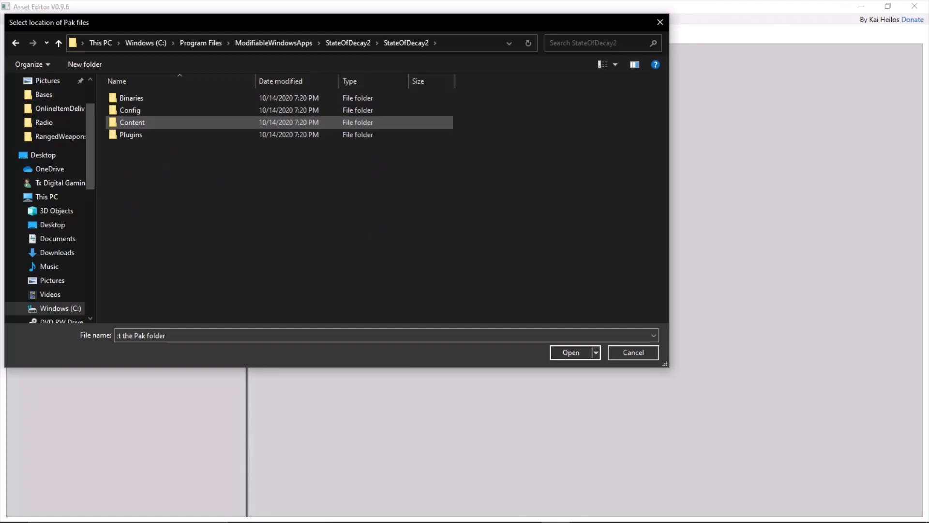
double_click(133, 122)
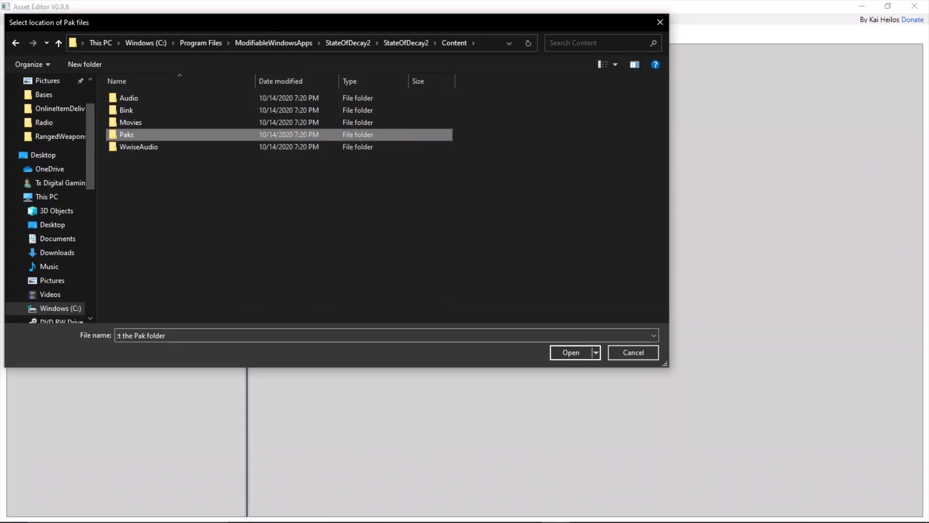
key(Return)
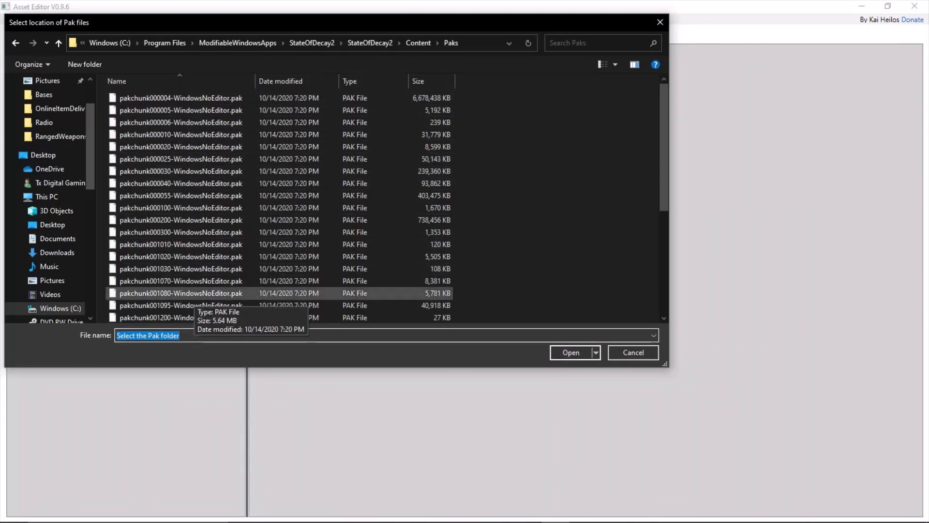
scroll(194, 221, down, 5)
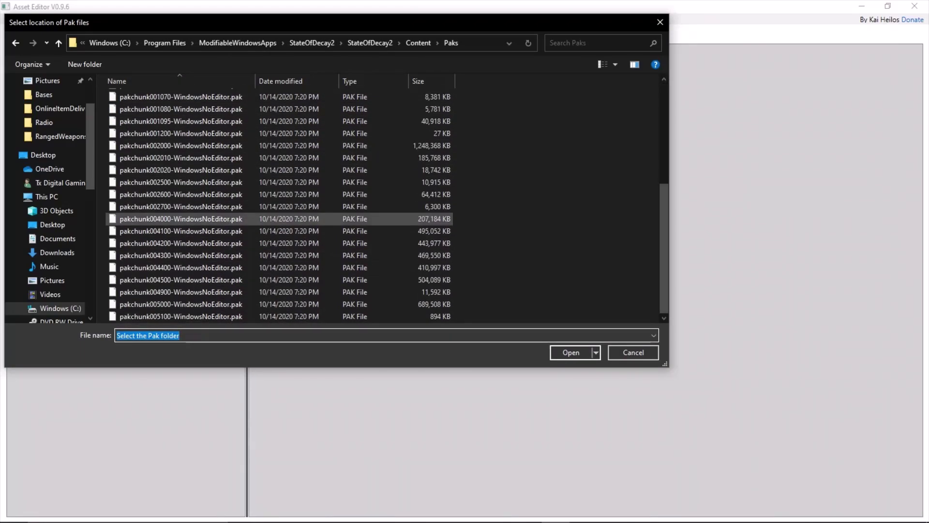
scroll(193, 219, up, 5)
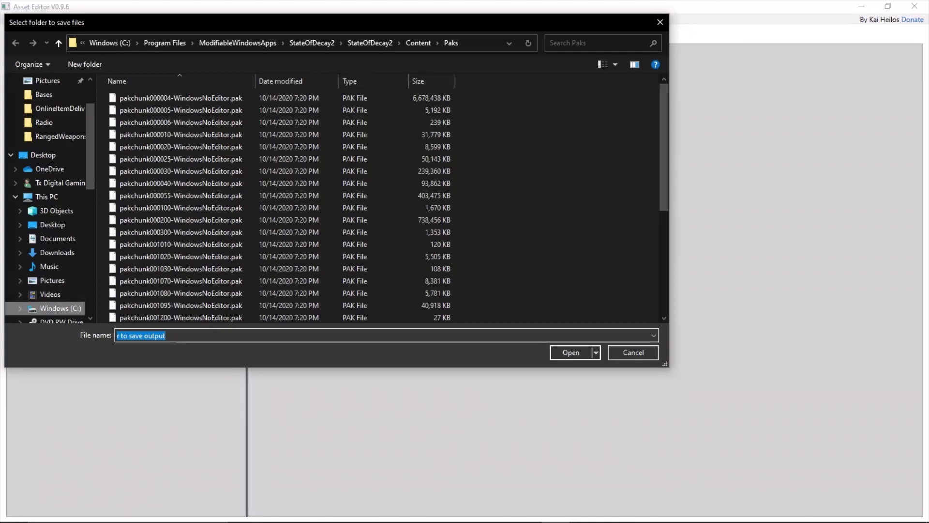
Choose C:\Dump Windows as the folder to save the unpacked files, run the unpacking, and dismiss the console when finished
click(60, 309)
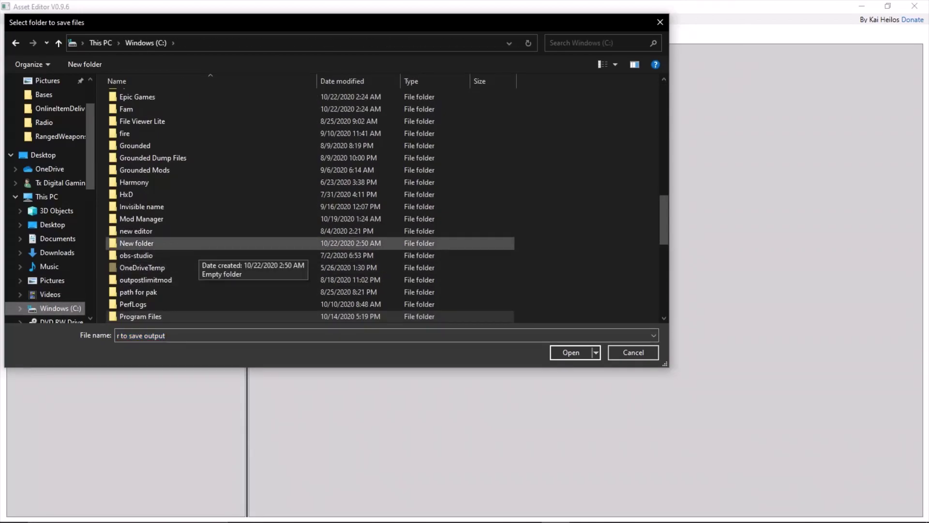
scroll(204, 254, up, 6)
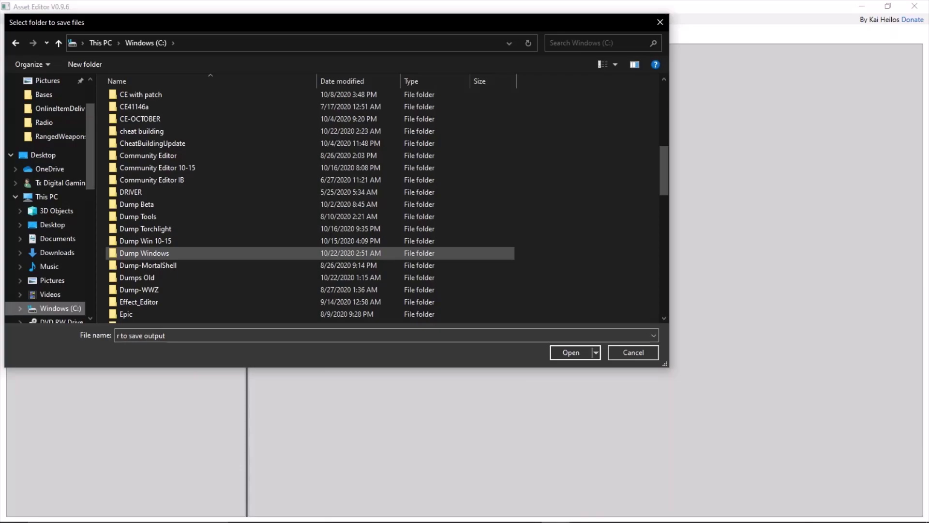
double_click(144, 253)
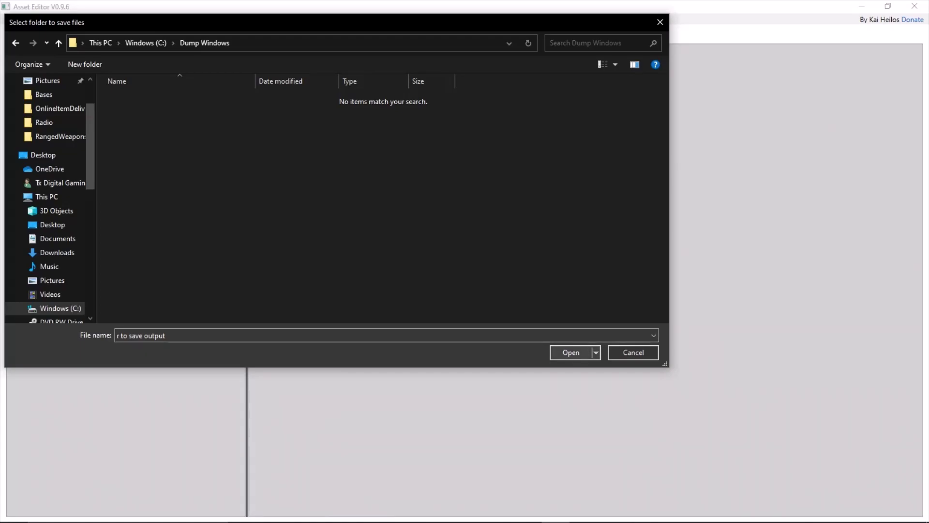
key(Return)
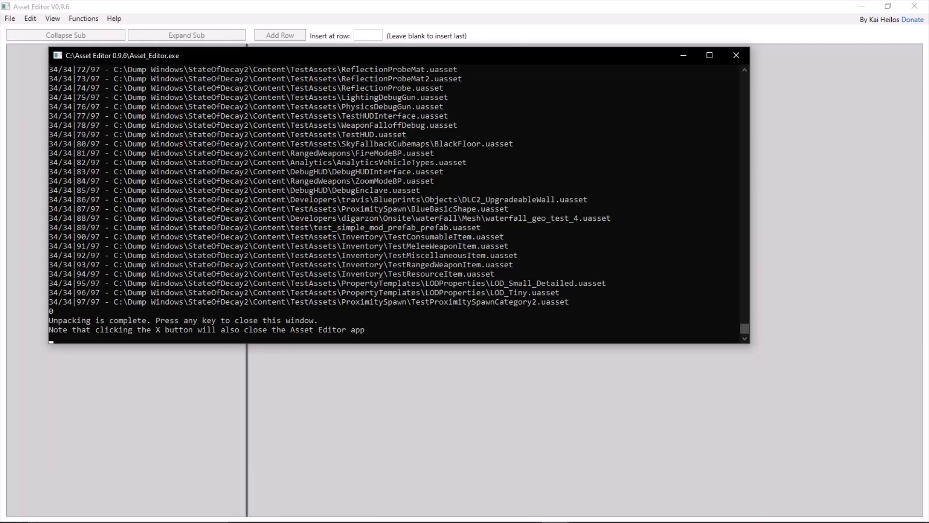
key(Return)
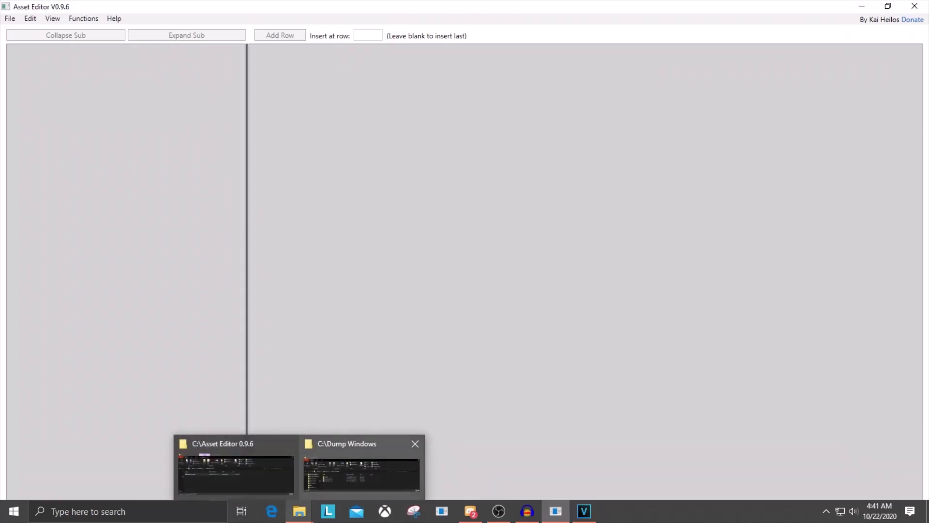
Switch to File Explorer and look through the unpacked folders in C:\Dump Windows\StateOfDecay2\Content
click(362, 467)
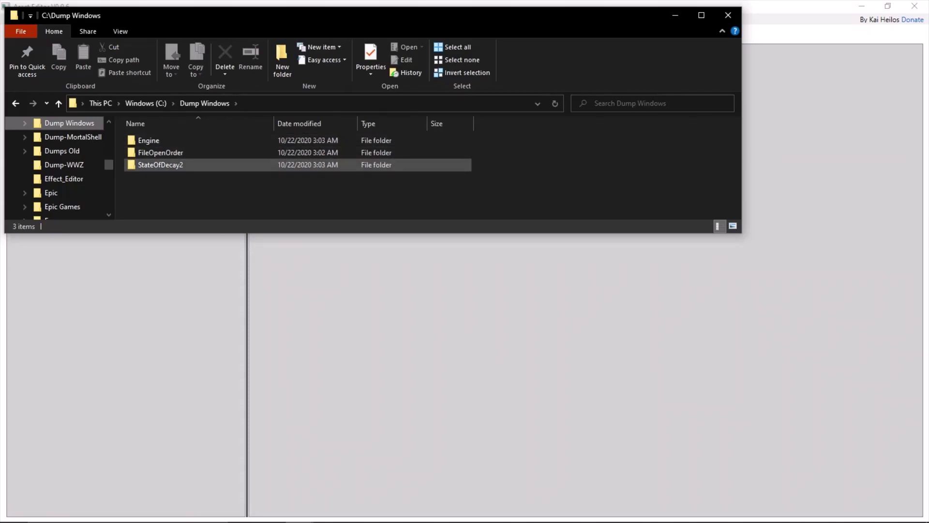
double_click(160, 164)
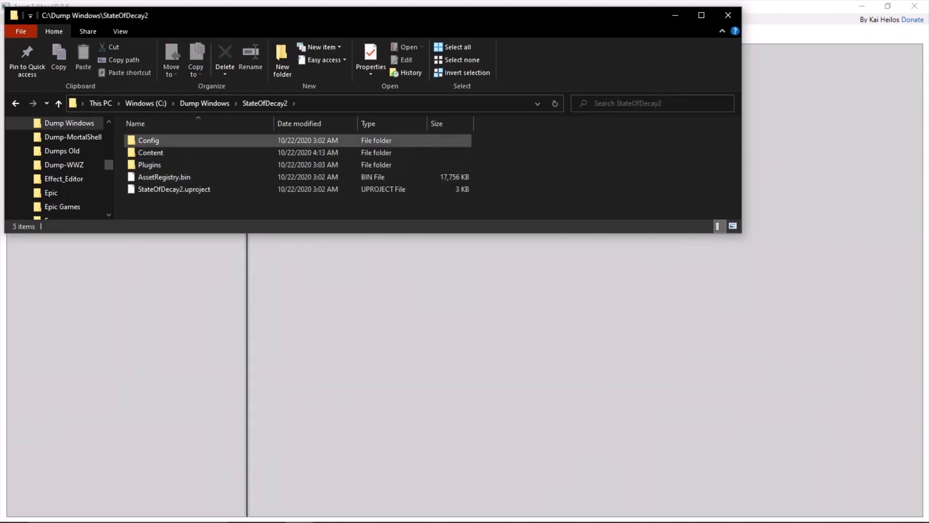
click(160, 152)
double_click(150, 153)
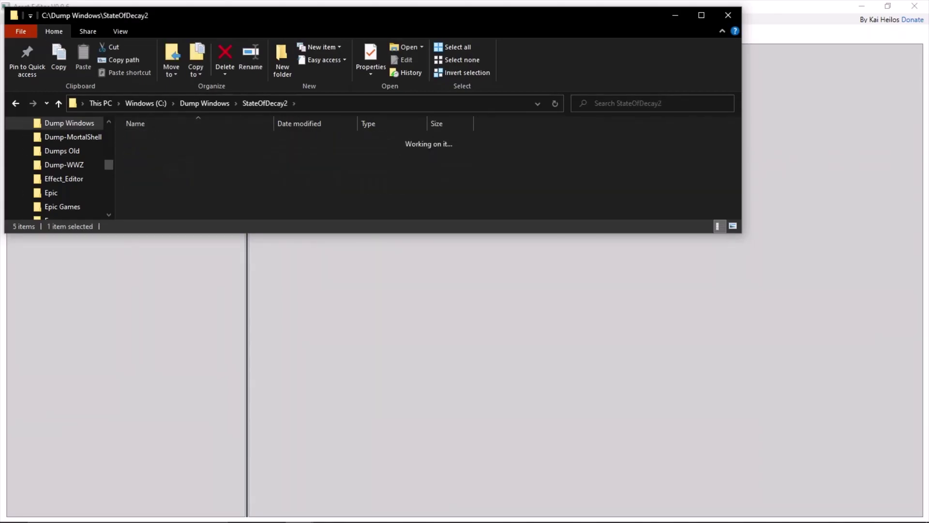
drag(159, 234, 140, 435)
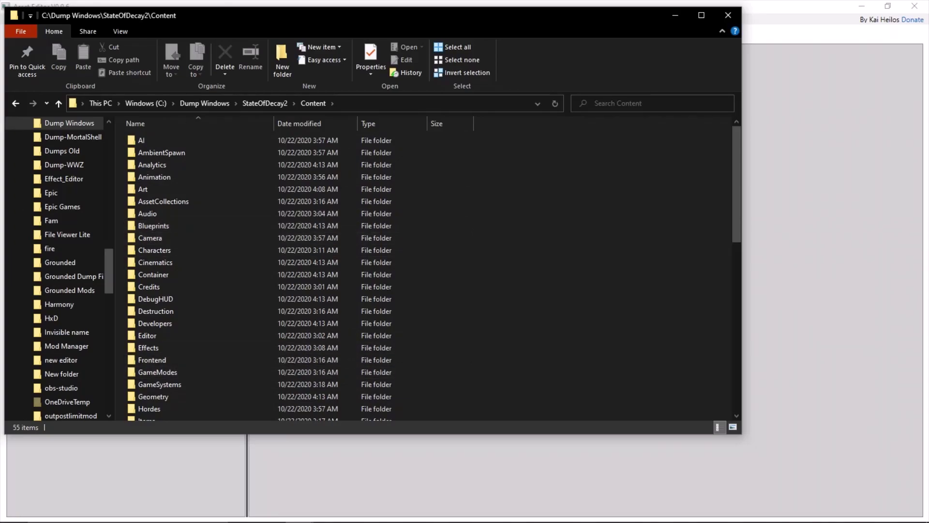
scroll(194, 320, down, 8)
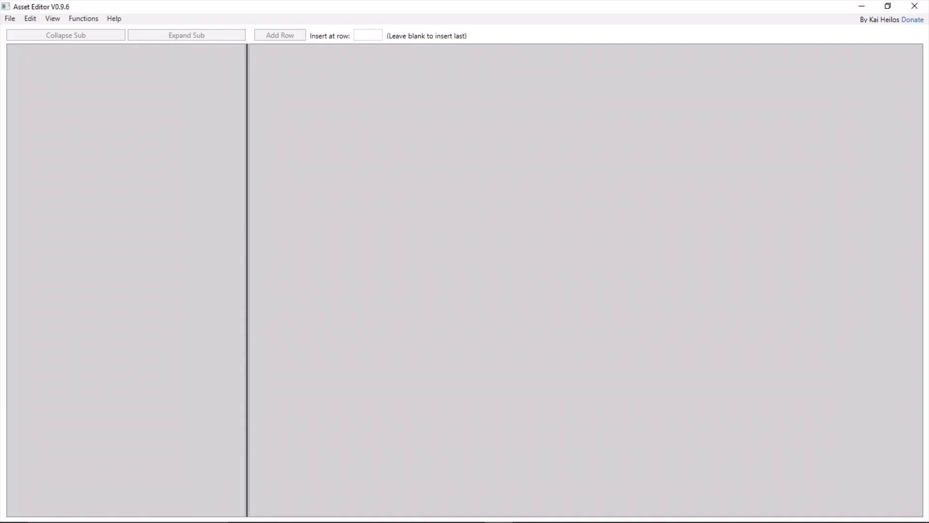
In Asset Editor, start unpacking game assets with C:\SteamGames\steamapps\common\StateOfDecay2\StateOfDecay2\Content\Paks as the location of the Steam version's Pak files
click(83, 19)
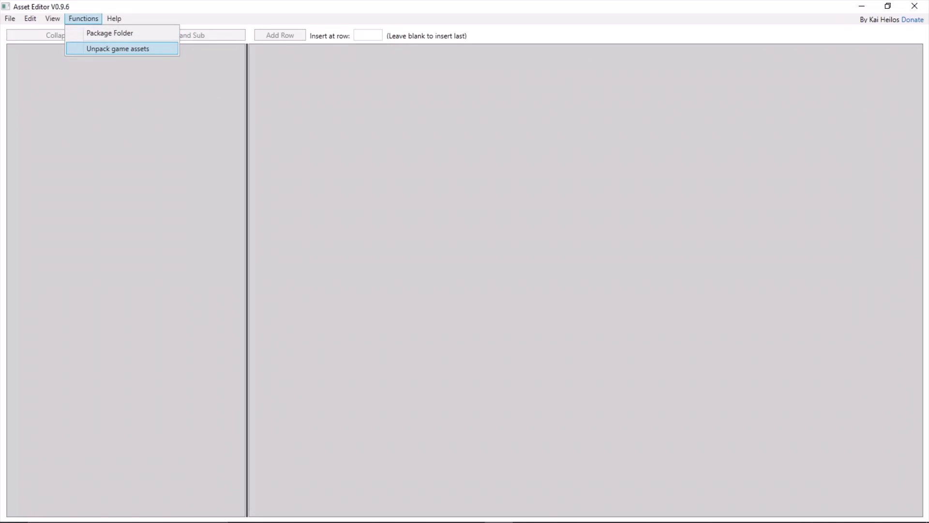
click(118, 48)
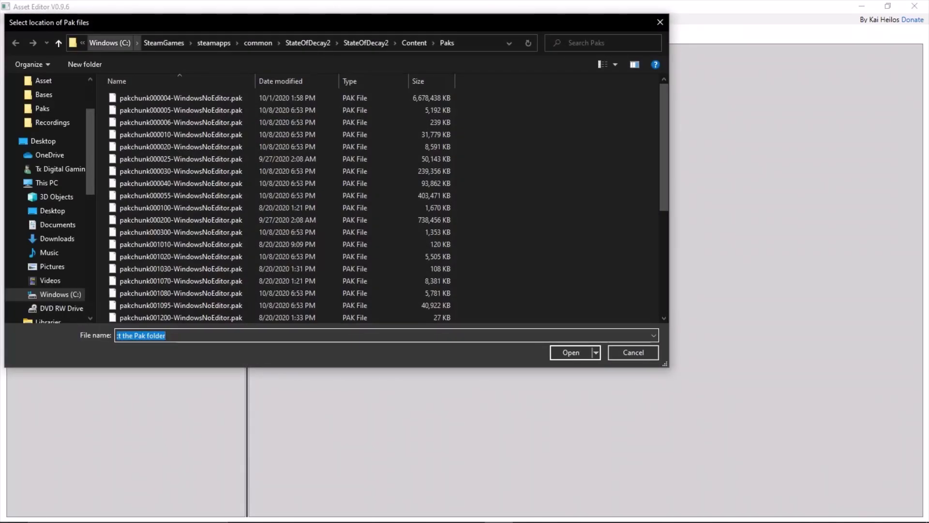
click(60, 295)
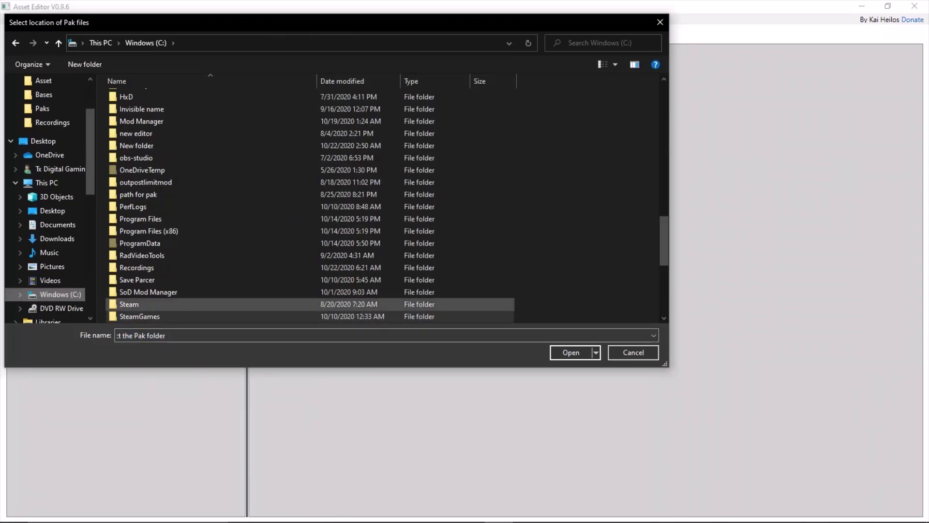
click(139, 316)
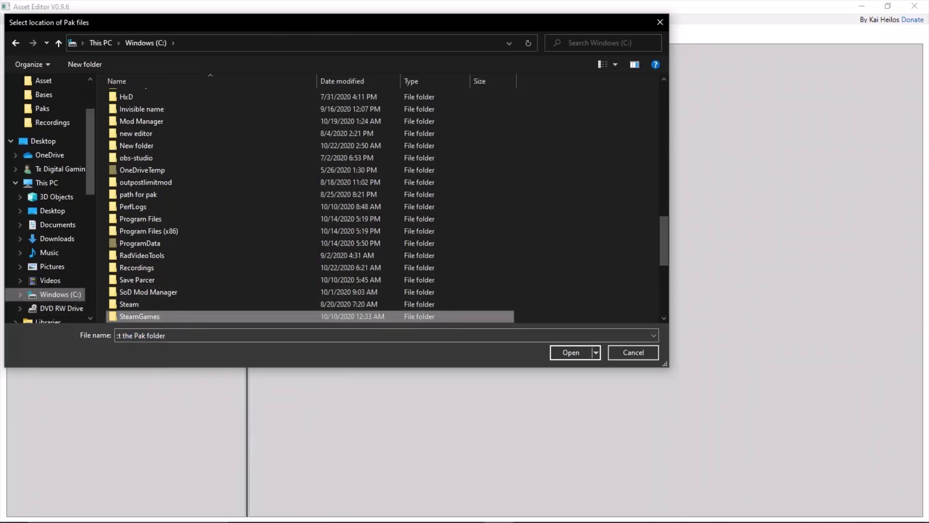
double_click(139, 316)
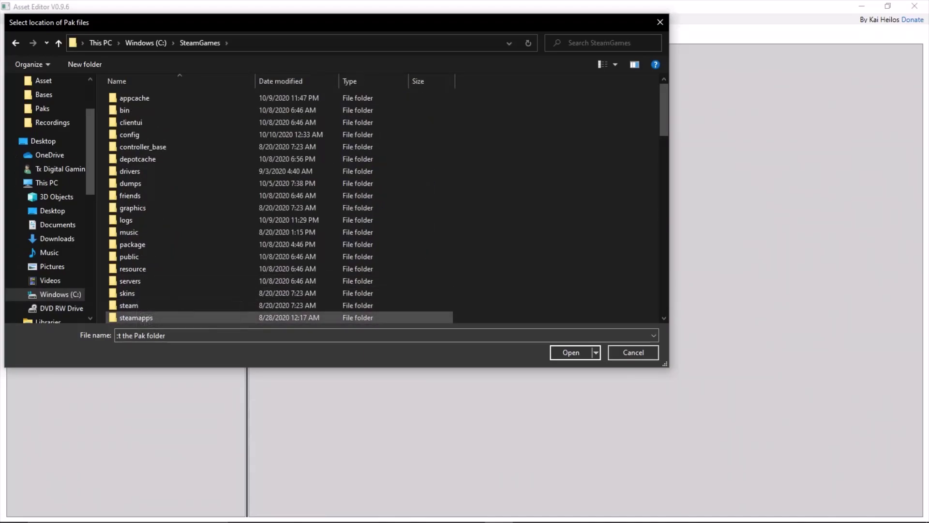
double_click(136, 317)
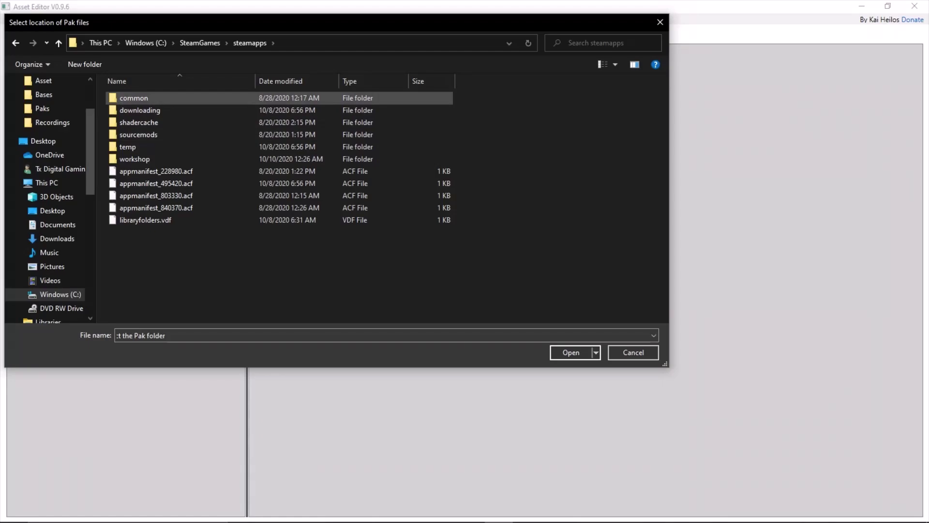
double_click(134, 98)
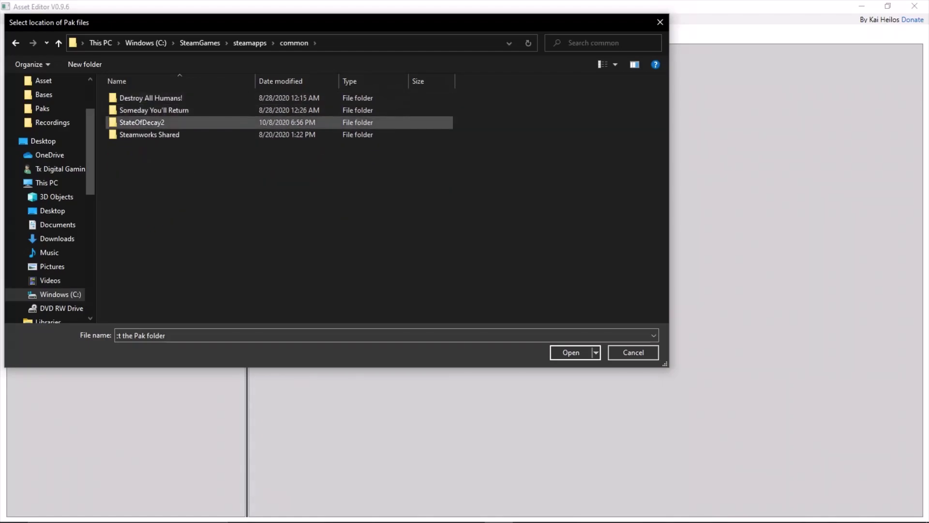
double_click(142, 122)
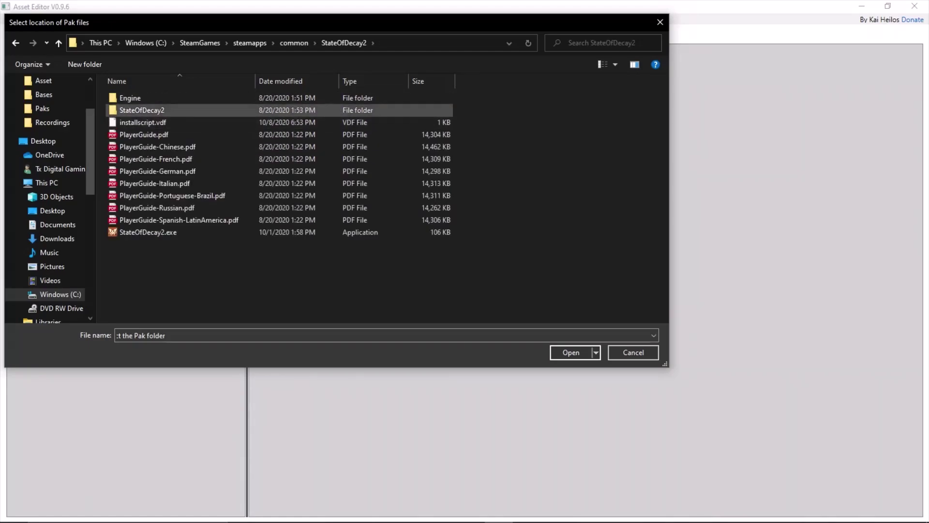
double_click(141, 109)
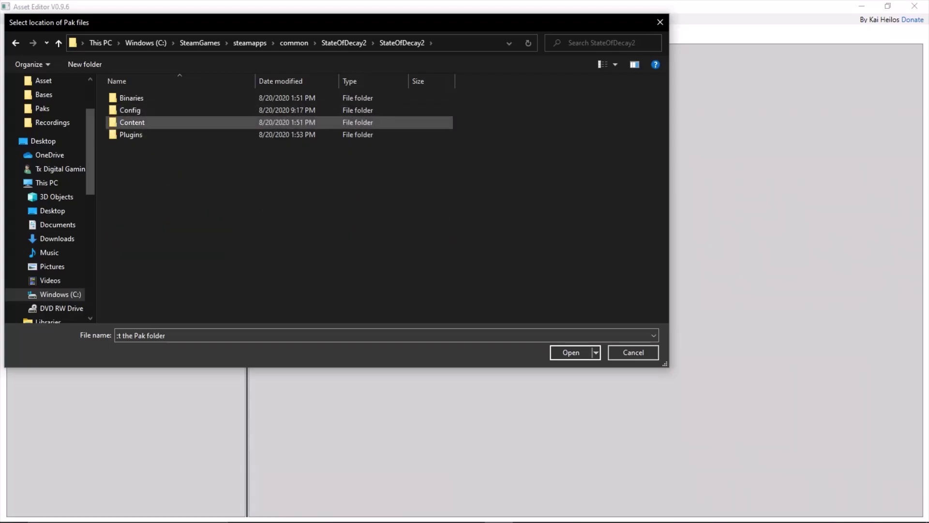
double_click(133, 122)
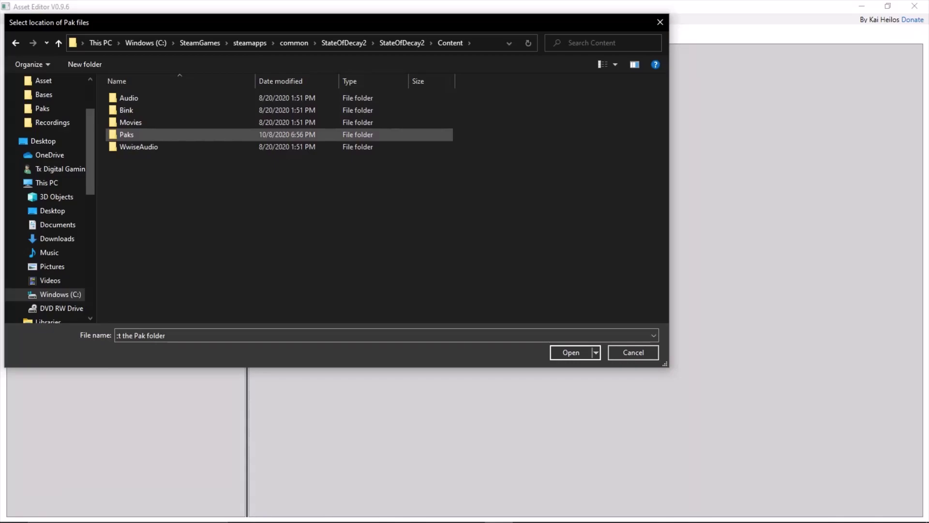
click(127, 135)
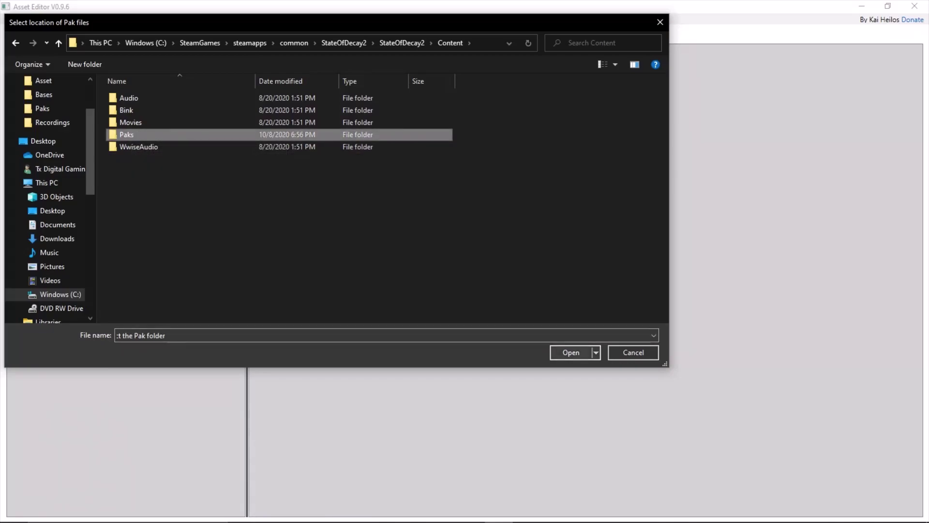
key(Tab)
double_click(126, 134)
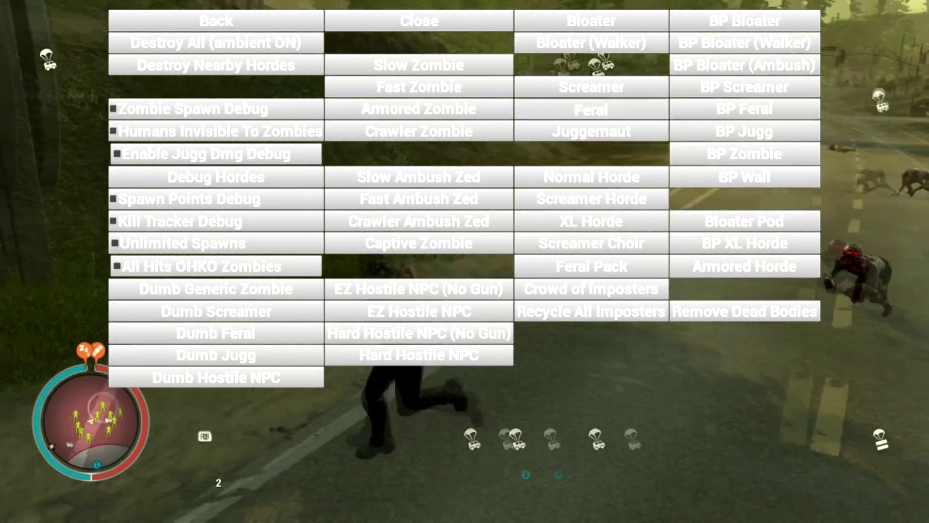
click(591, 109)
click(591, 109)
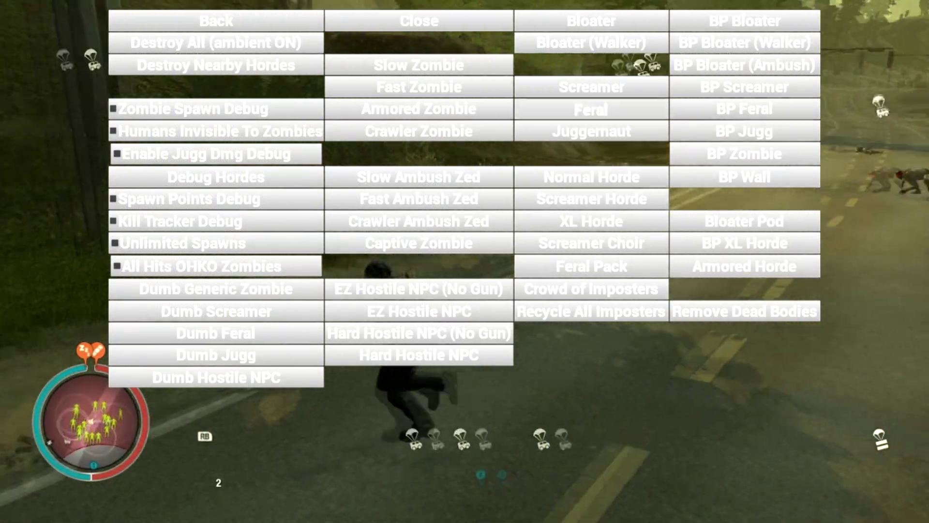
click(745, 109)
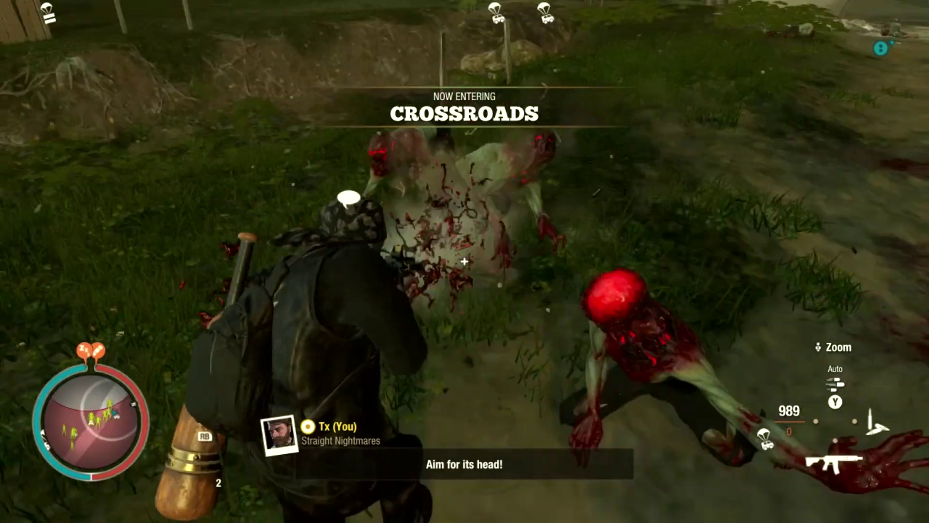
click(465, 261)
click(465, 262)
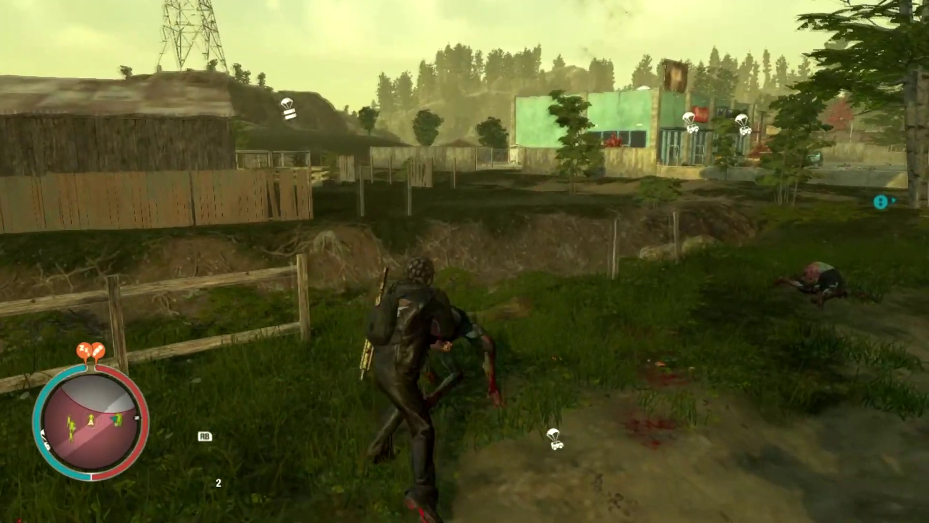
key(e)
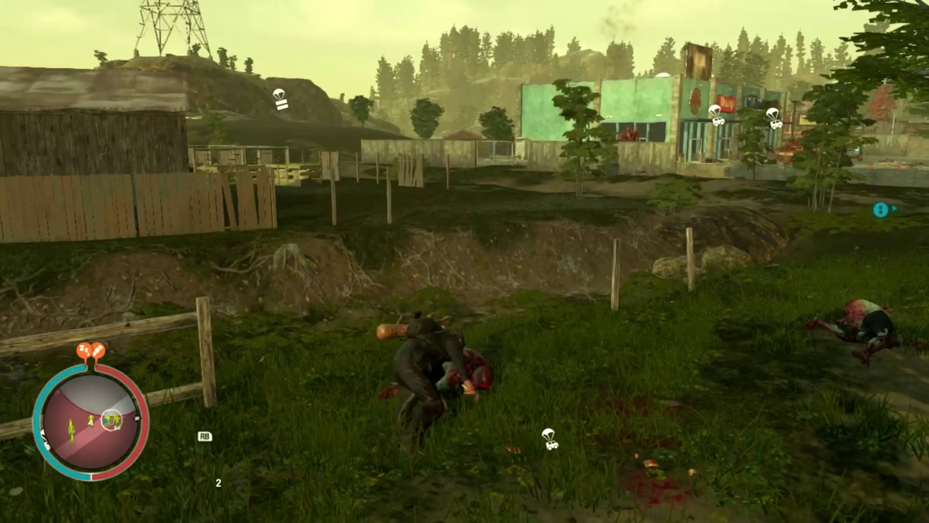
click(464, 261)
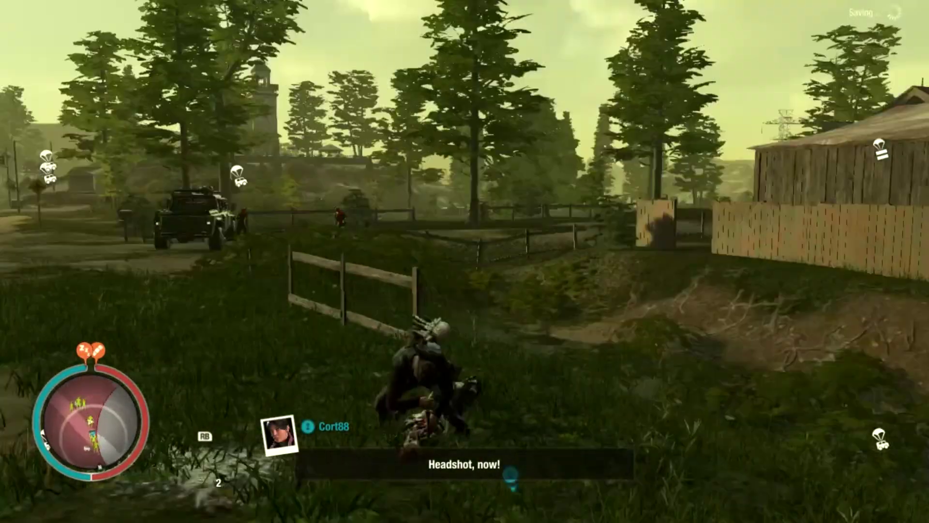
click(464, 261)
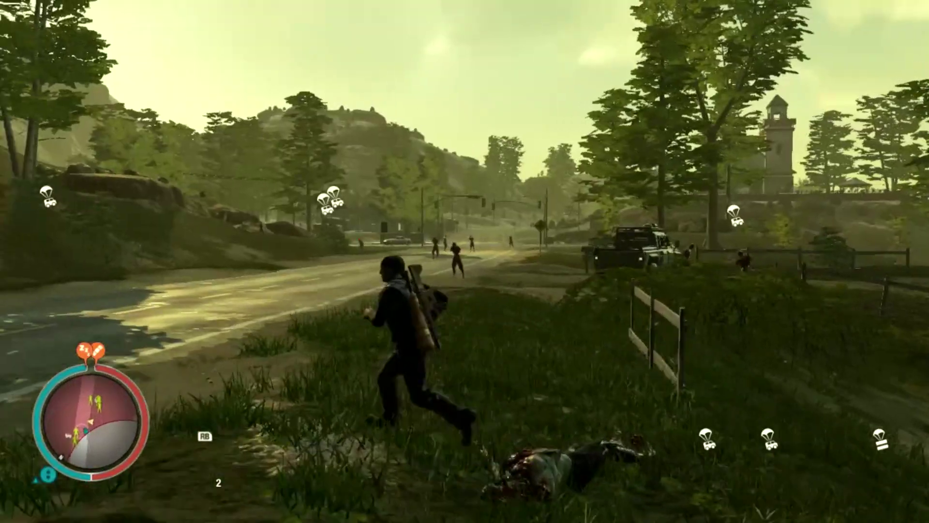
right_click(465, 261)
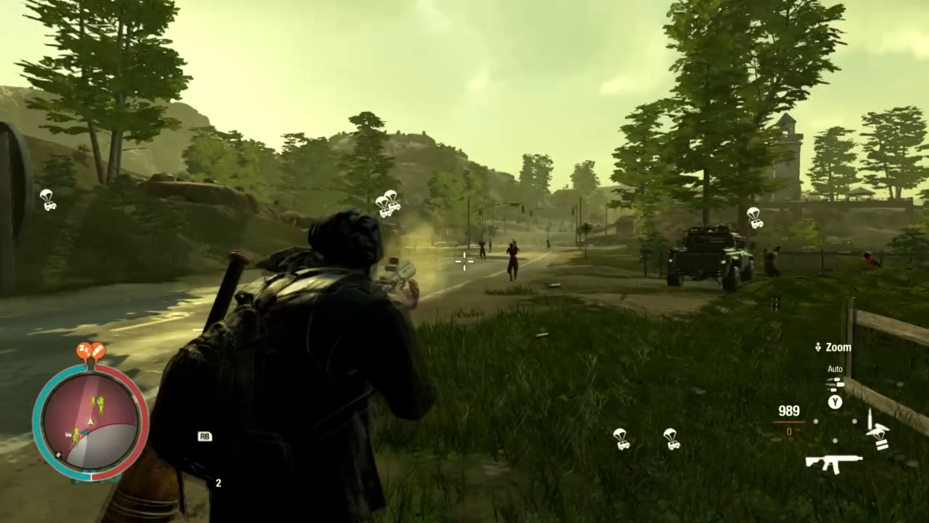
click(465, 261)
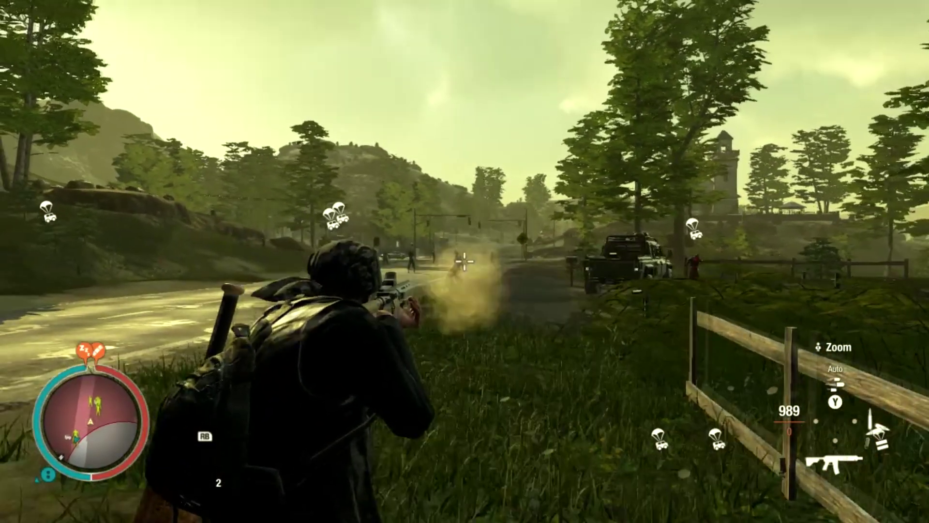
middle_click(464, 262)
click(465, 261)
right_drag(465, 261, 465, 262)
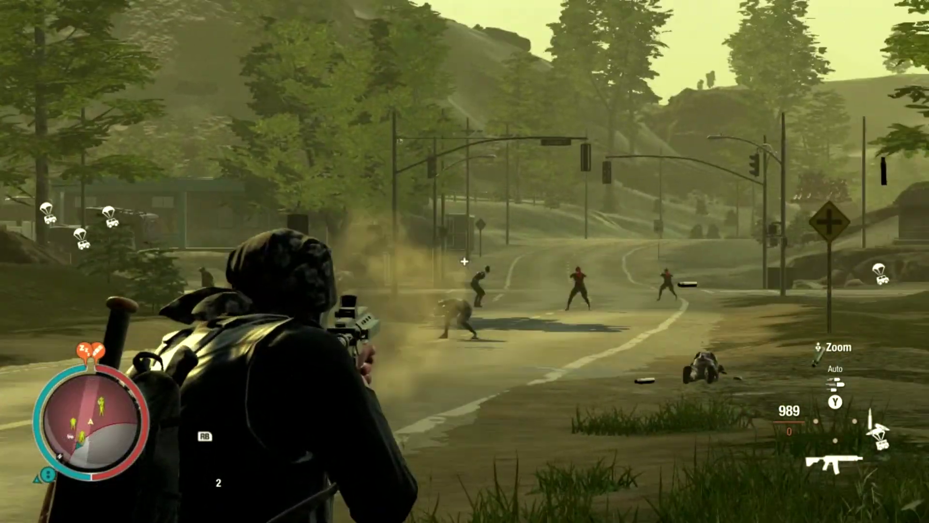
click(464, 261)
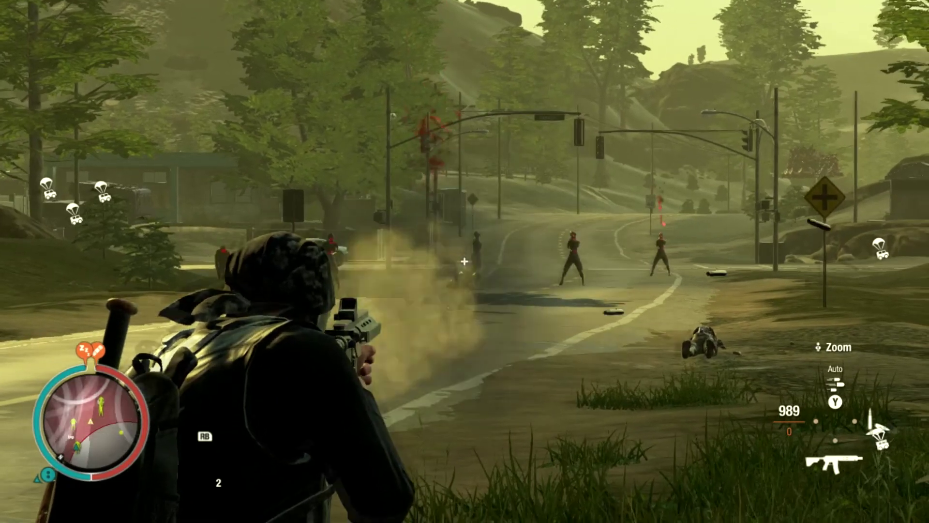